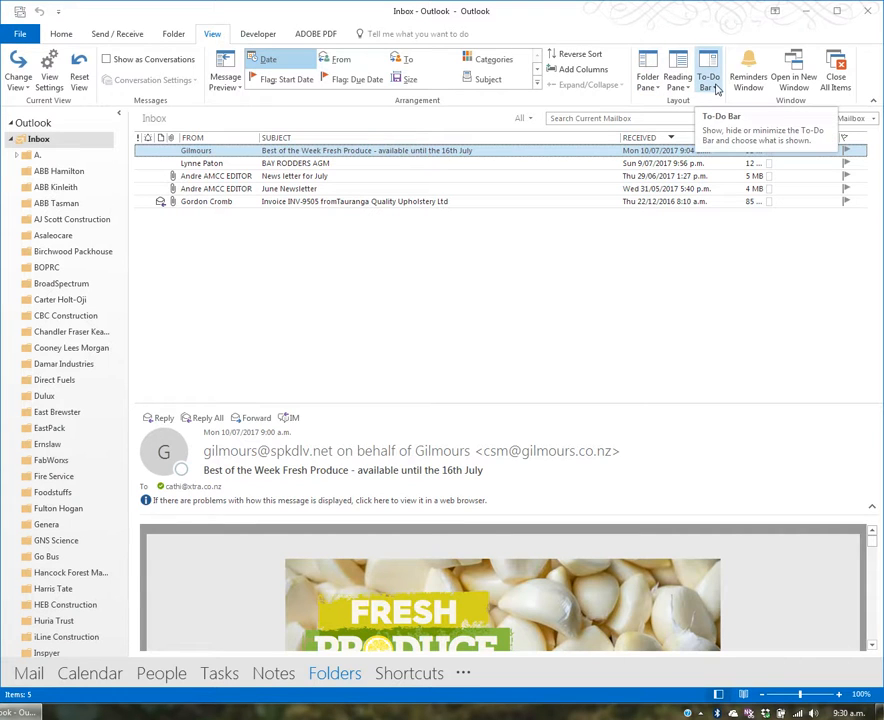
# Step: Show the calendar and tasks in the To-Do Bar and enlarge the tasks section
pyautogui.click(716, 88)
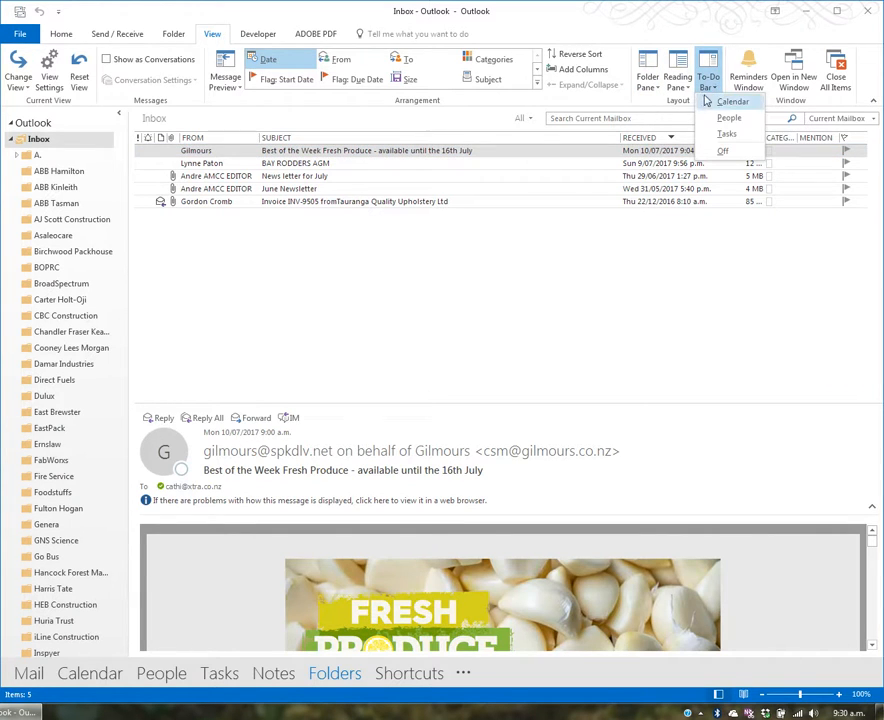
pyautogui.click(714, 104)
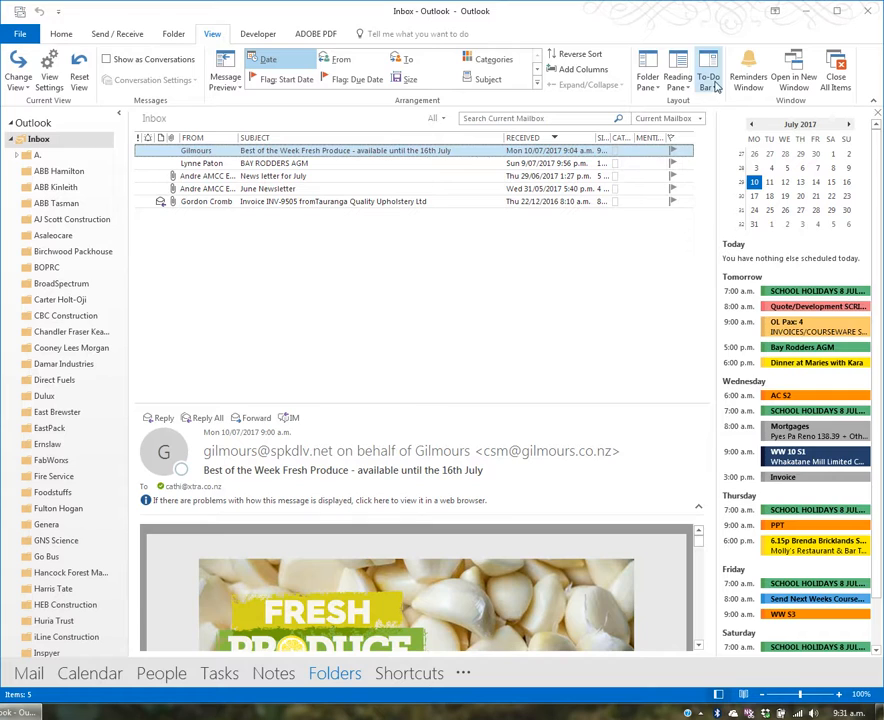
pyautogui.click(714, 86)
pyautogui.click(728, 134)
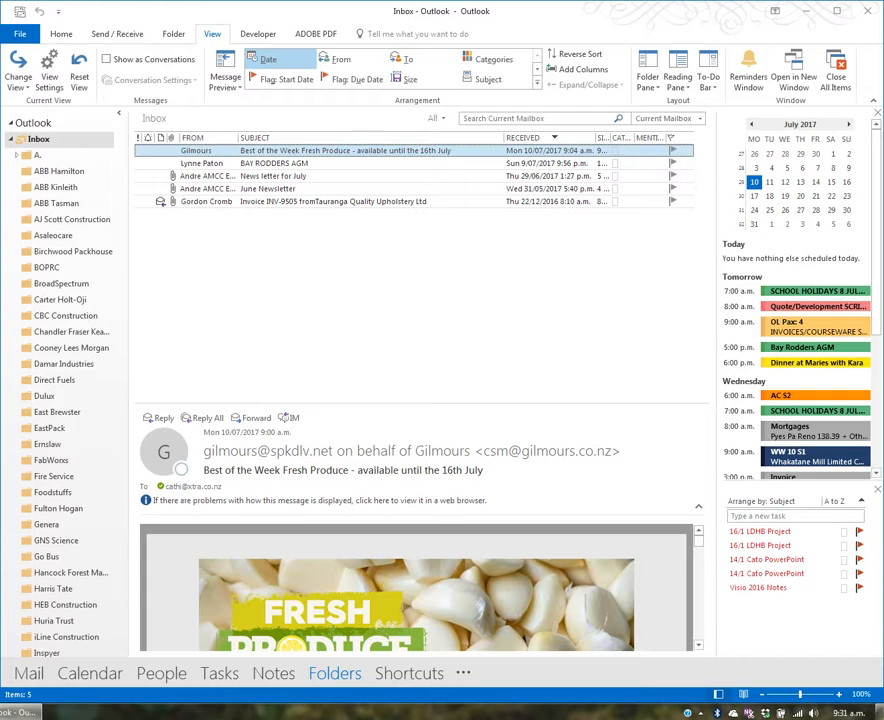
pyautogui.moveTo(773, 481); pyautogui.dragTo(763, 318)
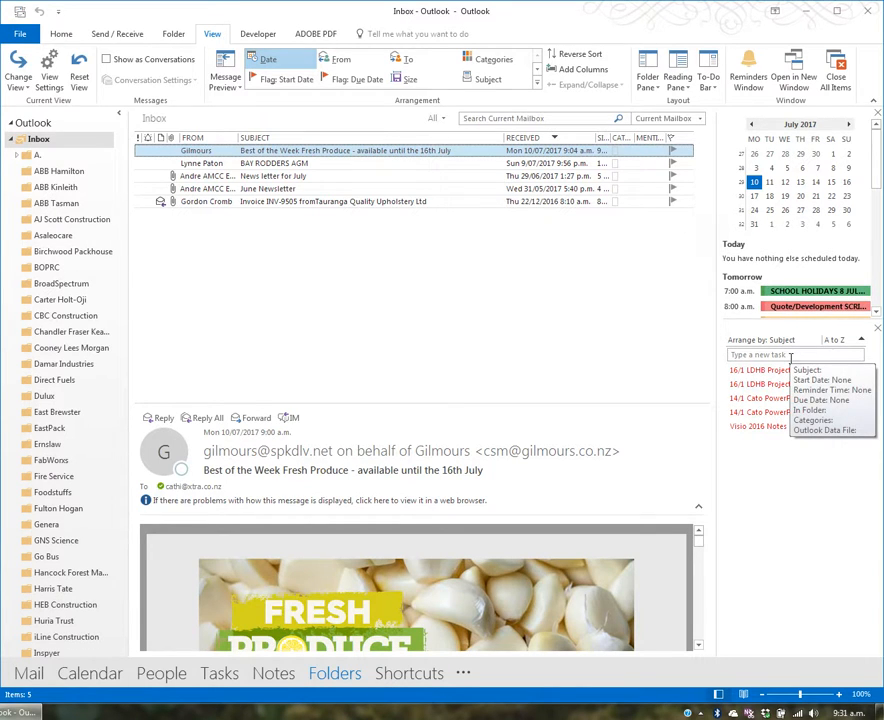
pyautogui.moveTo(728, 321); pyautogui.dragTo(768, 338)
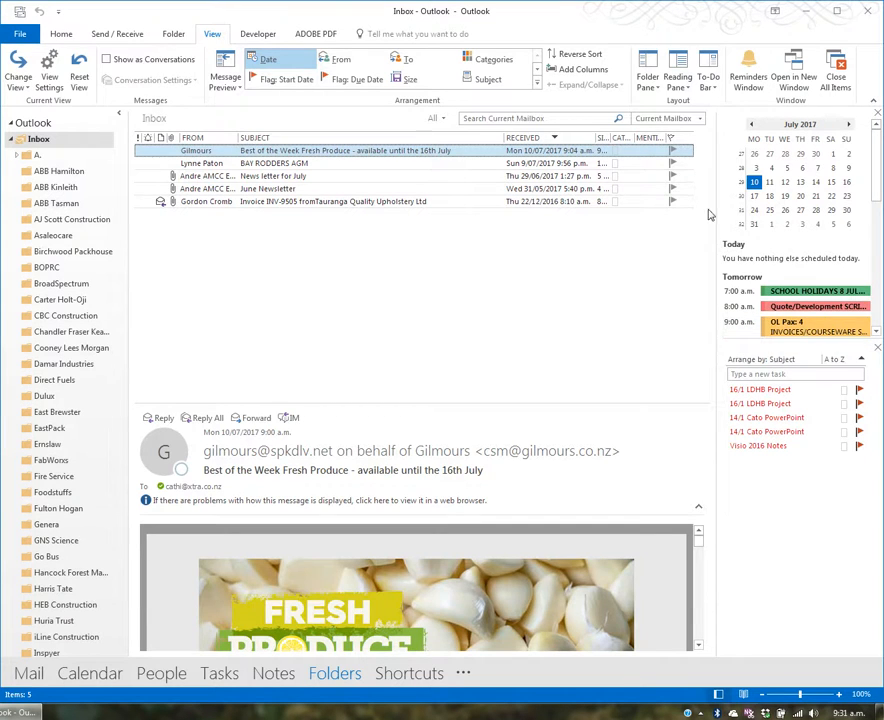
# Step: Add the favourite contacts to the To-Do Bar and give its calendar section more height
pyautogui.click(709, 84)
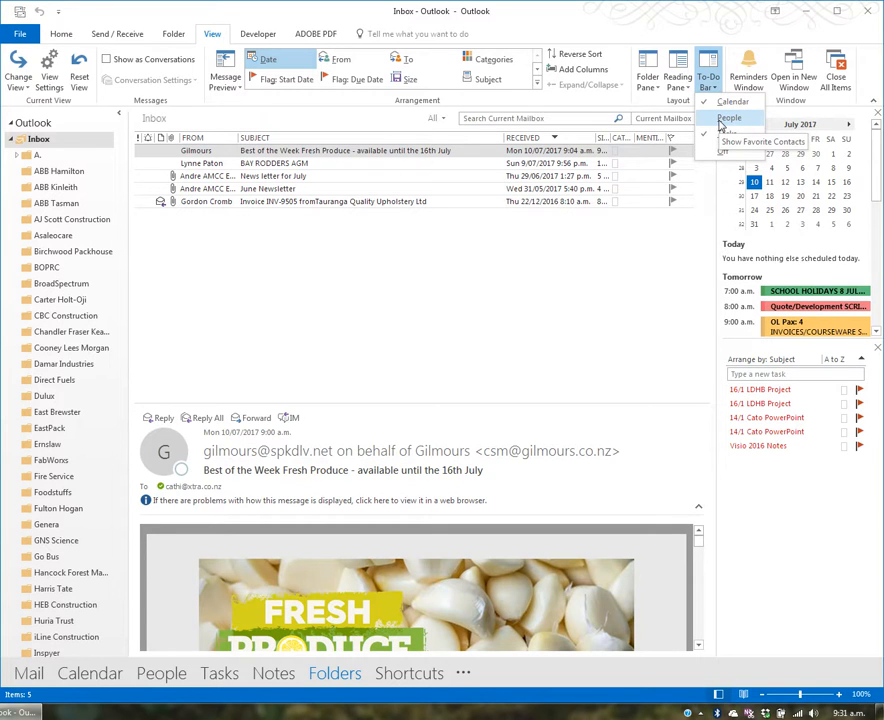
pyautogui.click(720, 120)
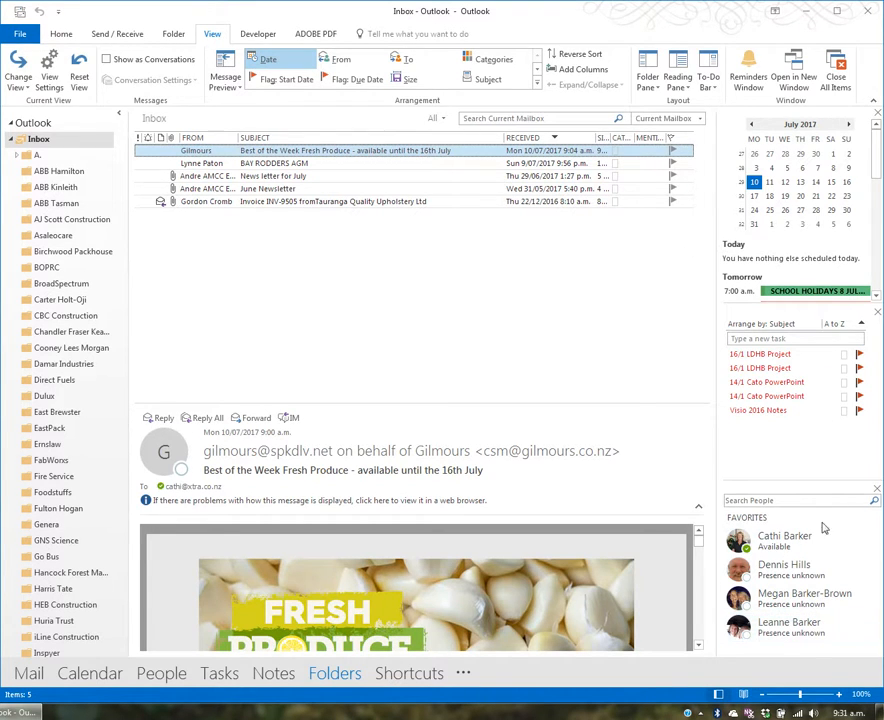
pyautogui.moveTo(777, 301); pyautogui.dragTo(780, 354)
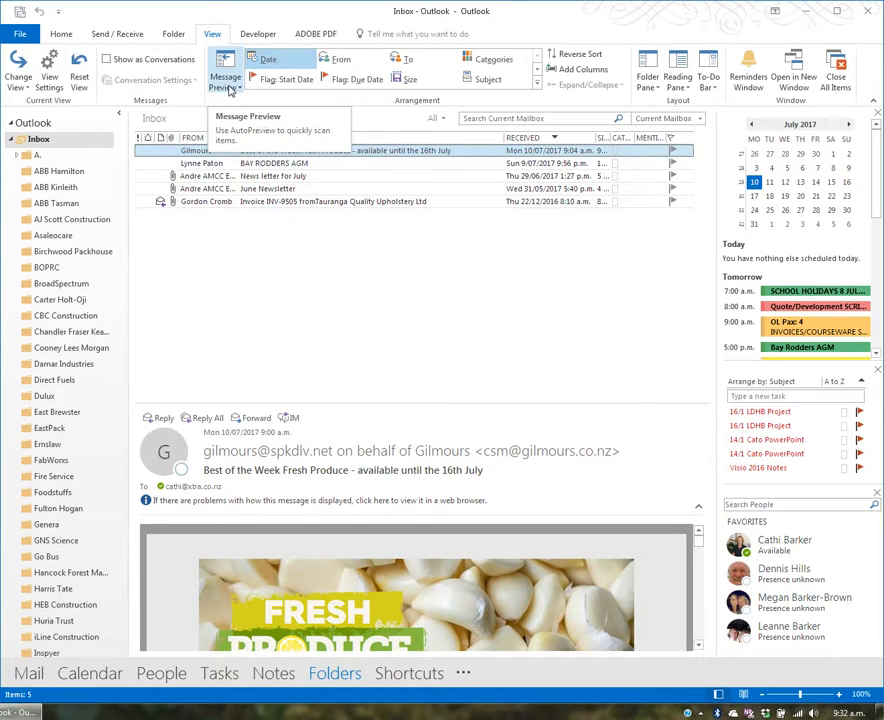
# Step: Set the message preview to 3 lines for this folder only
pyautogui.click(229, 89)
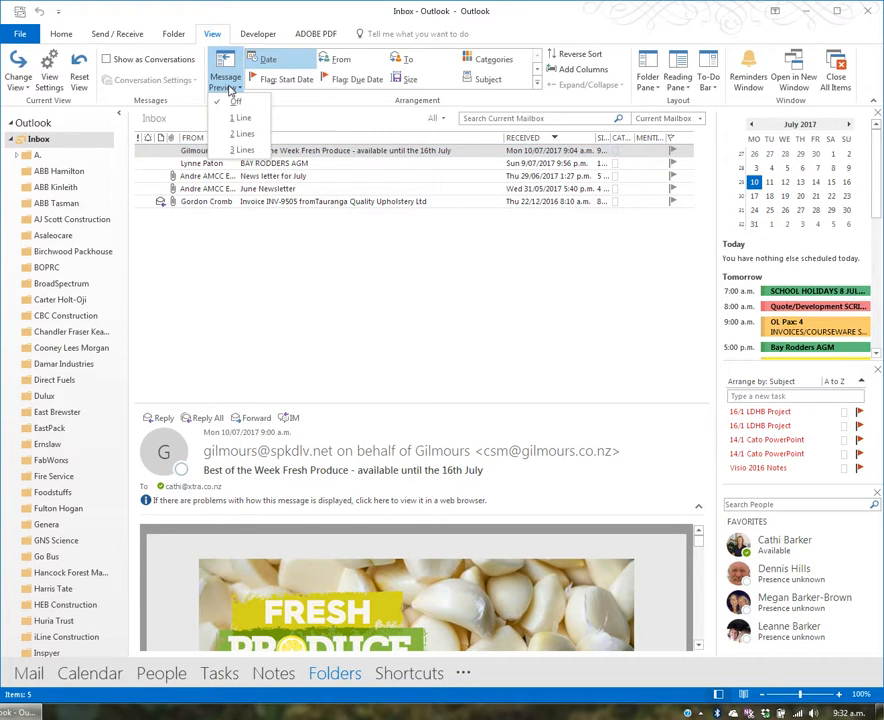
pyautogui.click(245, 151)
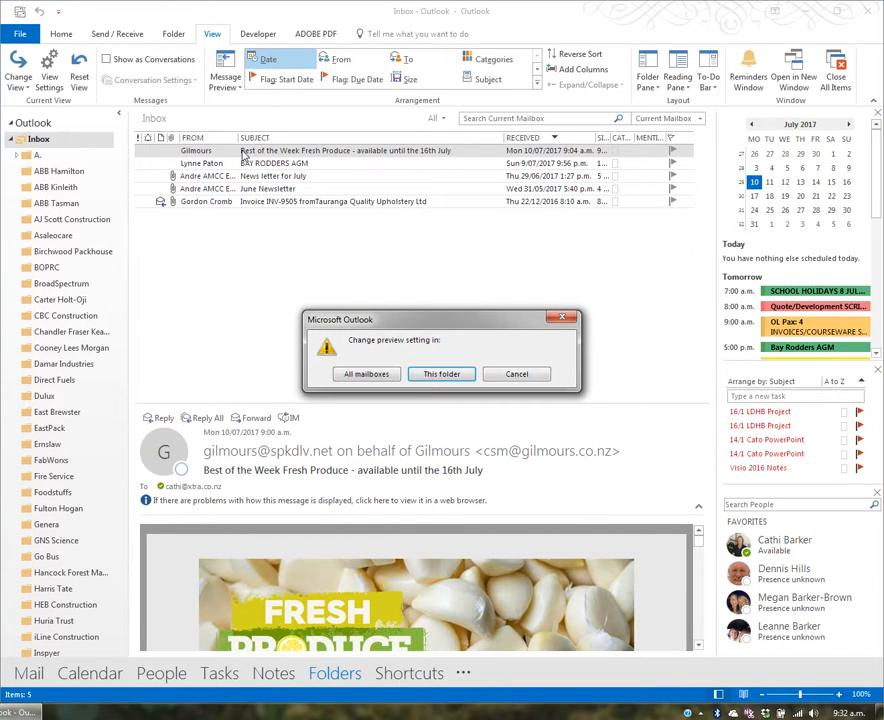
pyautogui.click(441, 374)
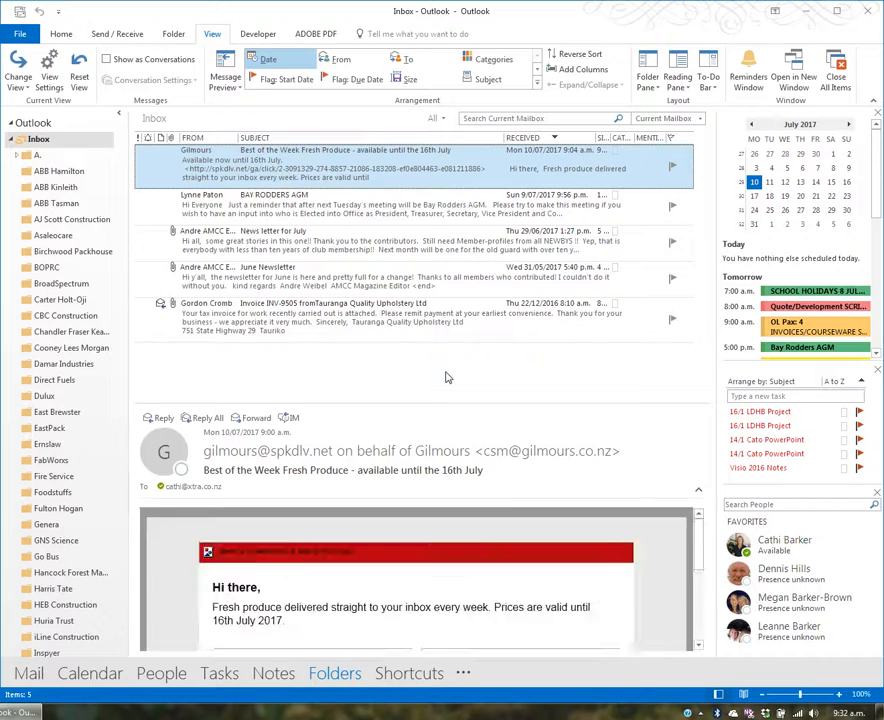
# Step: Preview the BAY RODDERS AGM and July newsletter messages, and turn off the reading pane
pyautogui.click(234, 210)
pyautogui.click(275, 256)
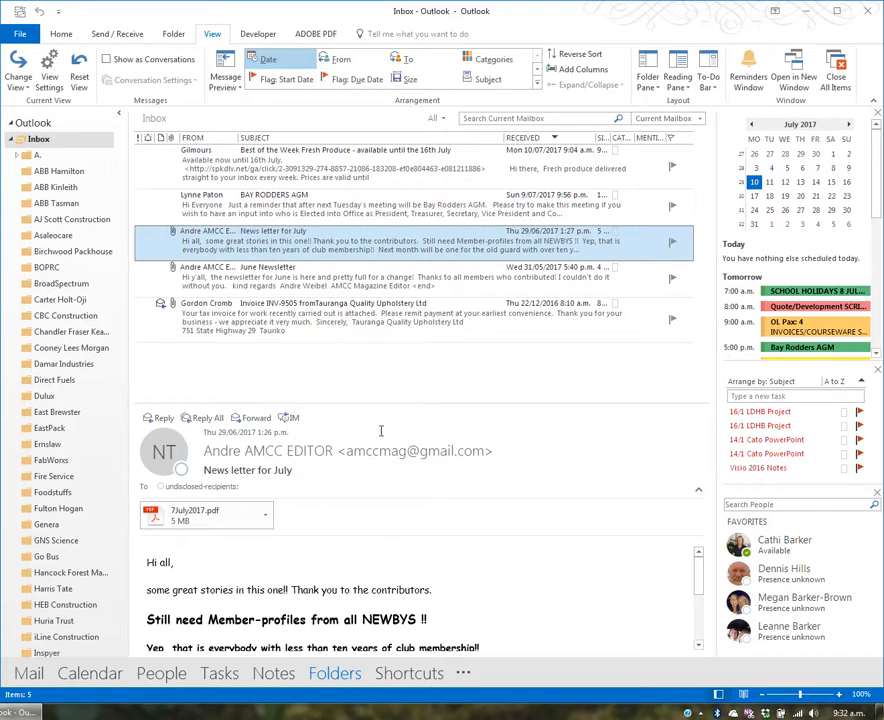
pyautogui.click(677, 88)
pyautogui.click(690, 134)
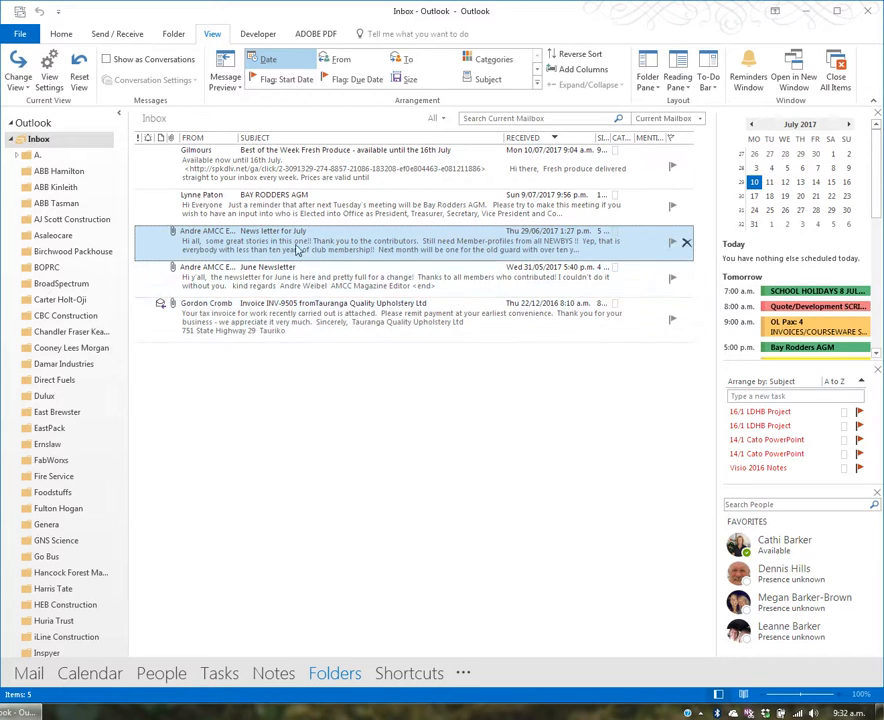
# Step: Reduce the message preview in this folder to 2 lines and then to 1 line
pyautogui.click(224, 86)
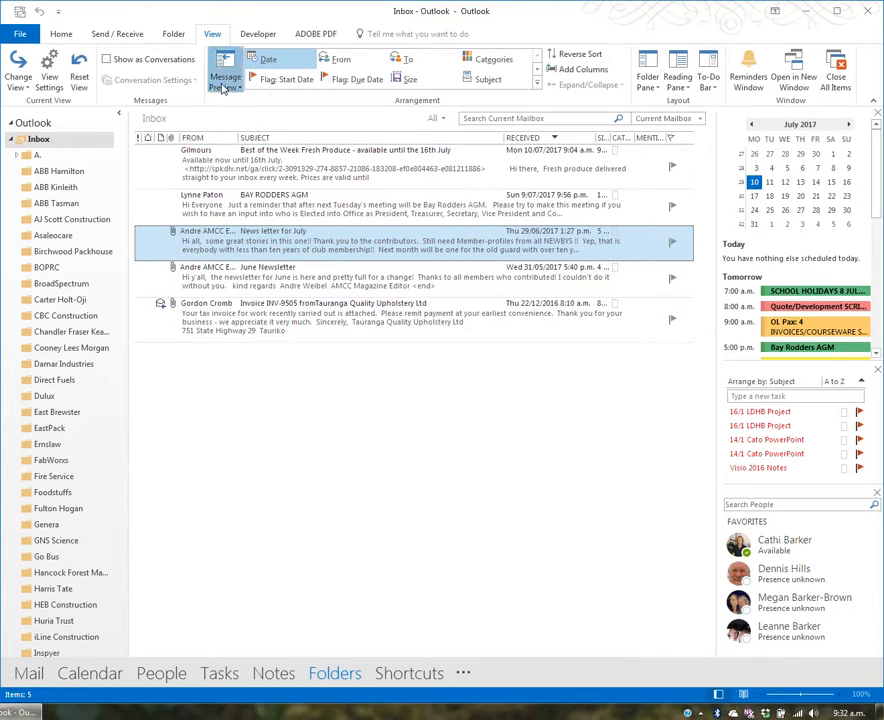
pyautogui.click(243, 136)
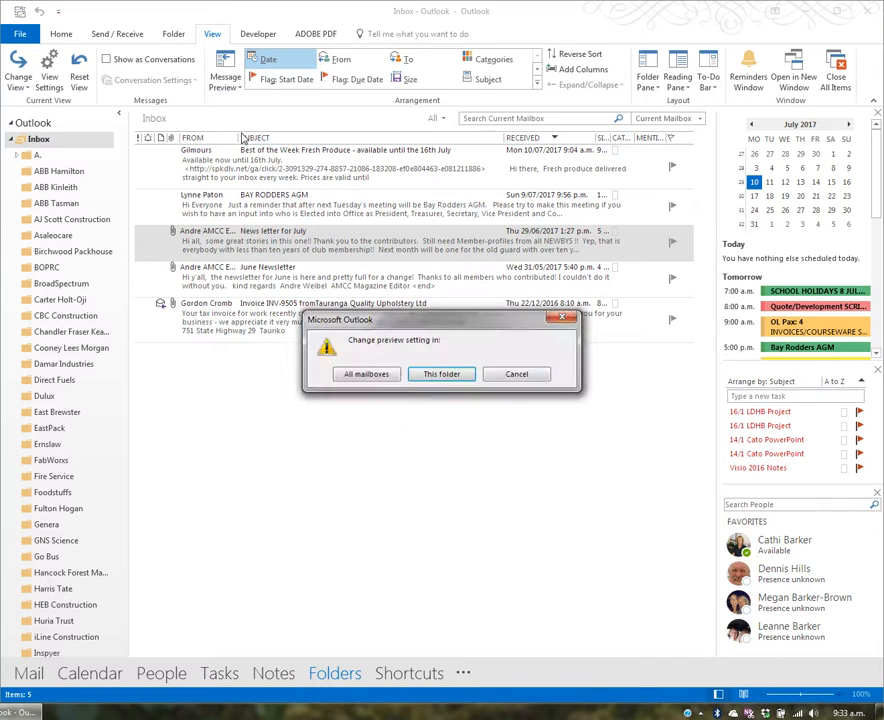
pyautogui.click(443, 379)
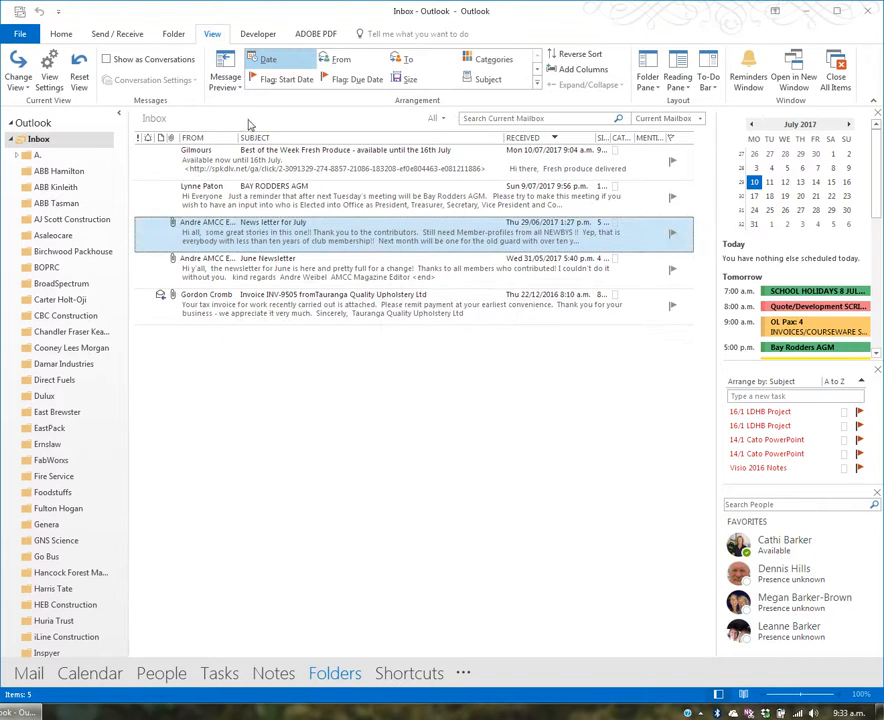
pyautogui.click(224, 82)
pyautogui.click(243, 118)
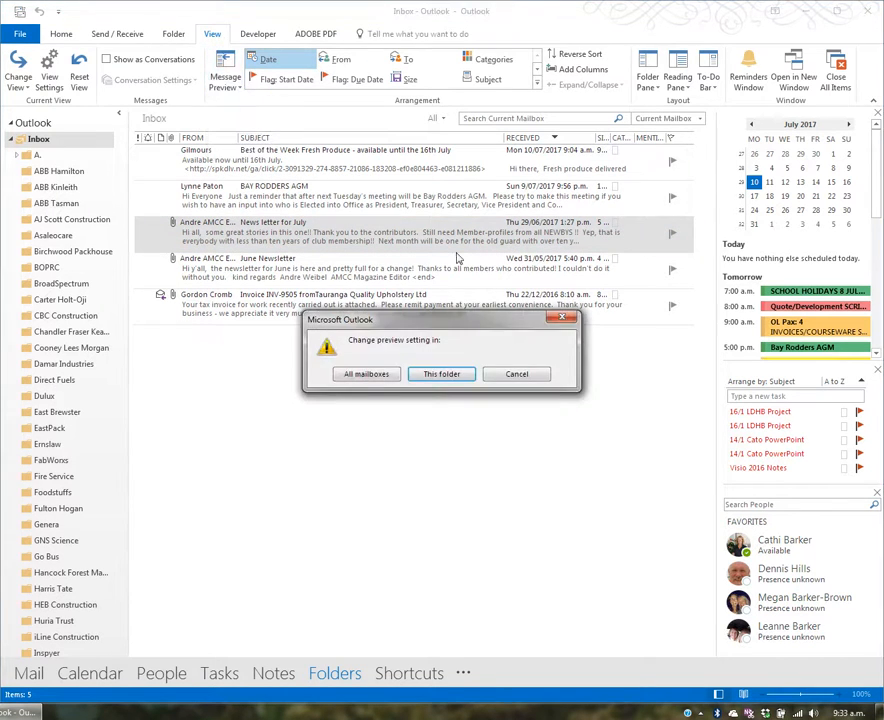
pyautogui.click(445, 377)
# Step: Turn off the message preview for this folder and show the reading pane at the bottom
pyautogui.click(222, 72)
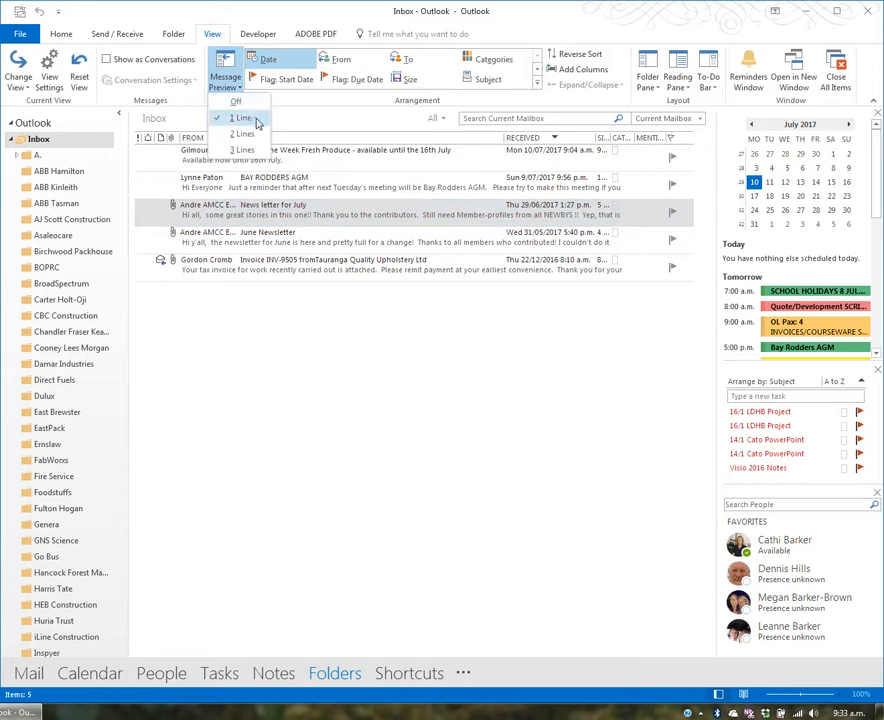
pyautogui.click(244, 104)
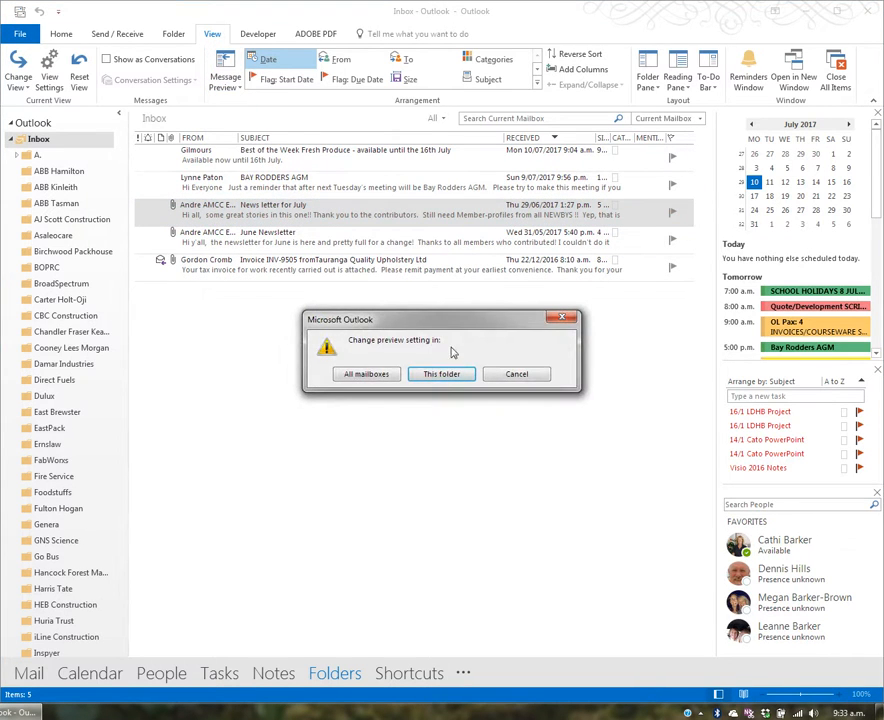
pyautogui.click(444, 377)
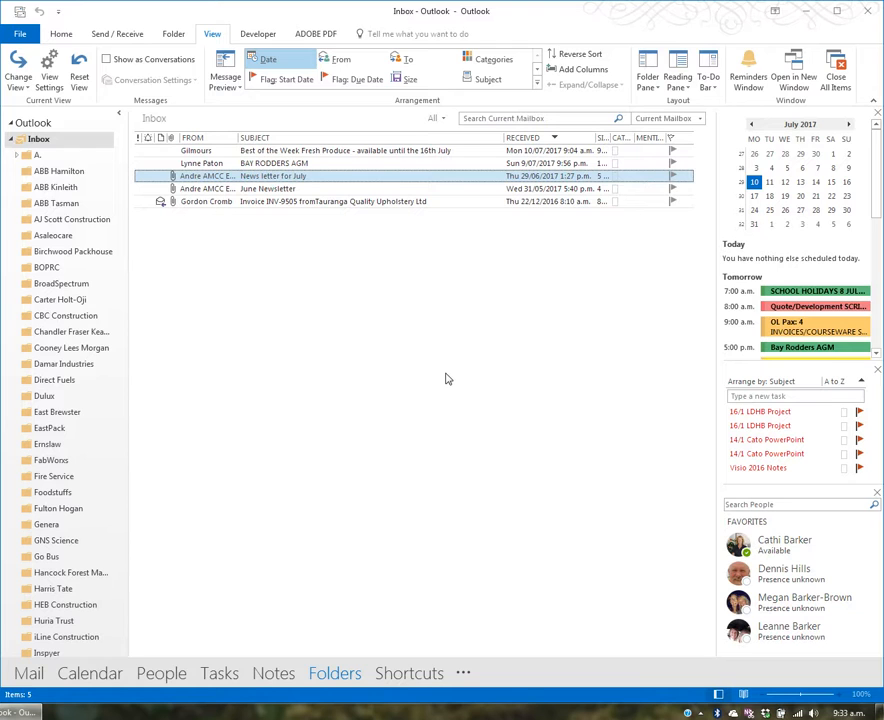
pyautogui.click(678, 86)
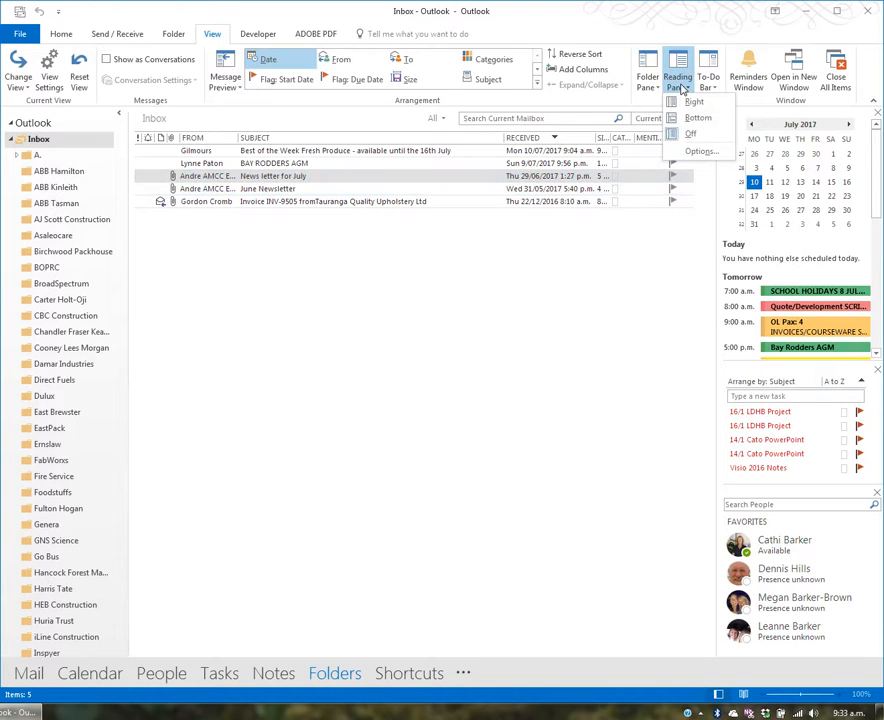
pyautogui.click(696, 120)
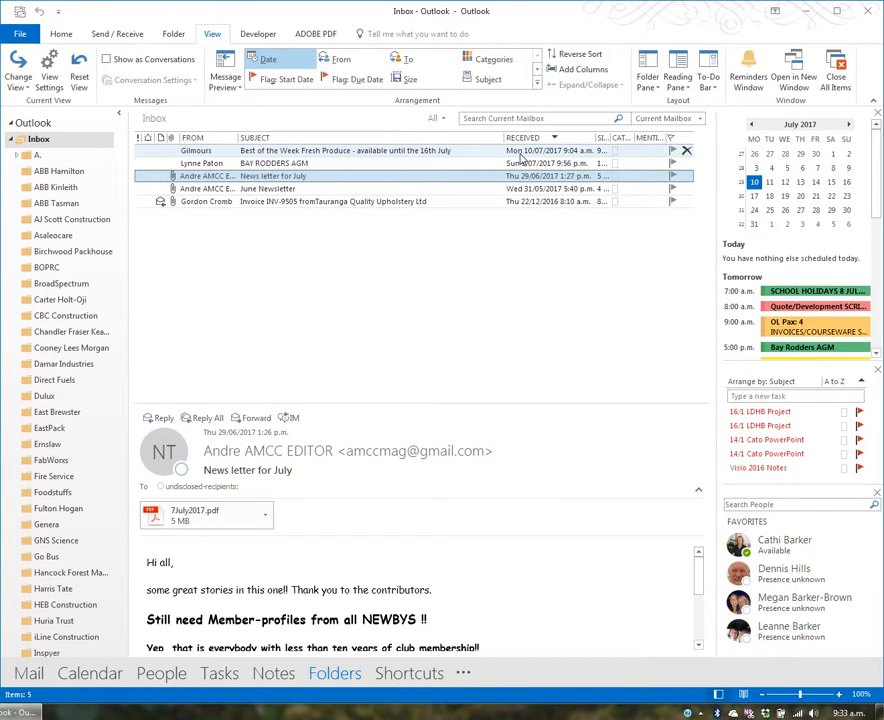
# Step: Place the Quick Access Toolbar below the ribbon and add the Print and Save As commands to it
pyautogui.click(60, 13)
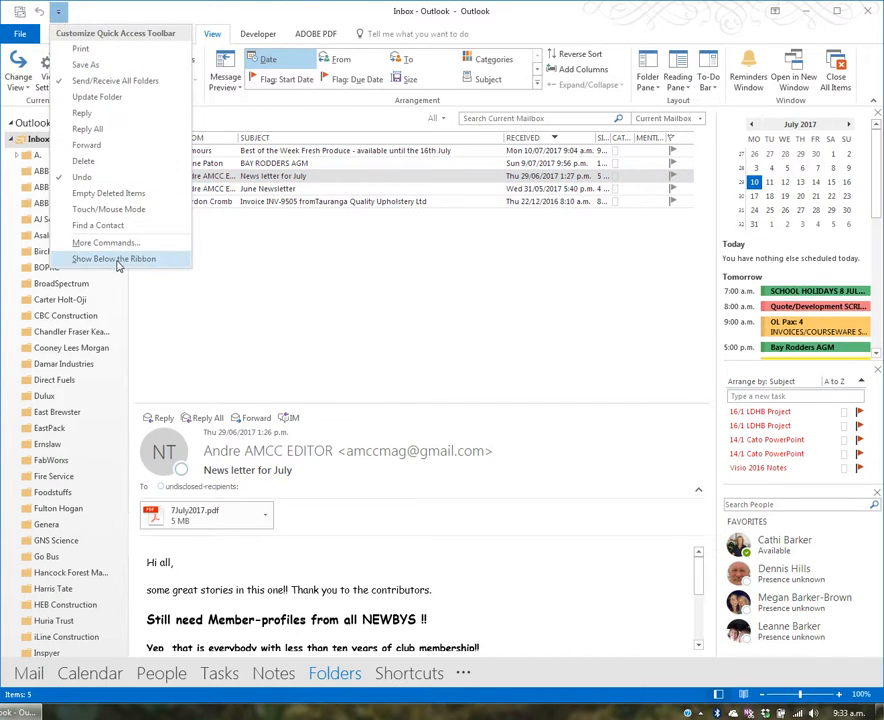
pyautogui.click(117, 262)
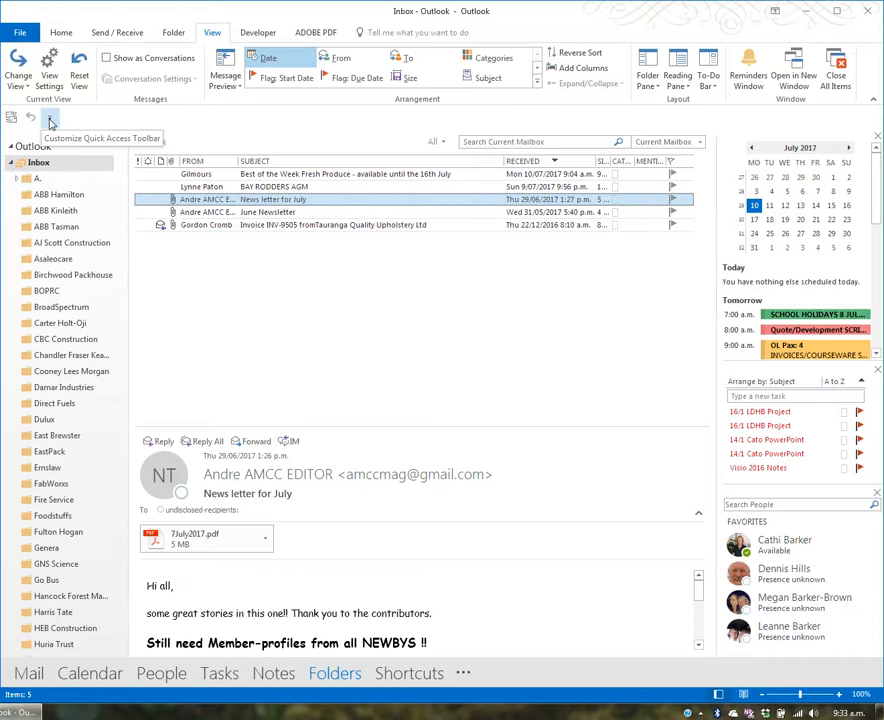
pyautogui.click(52, 119)
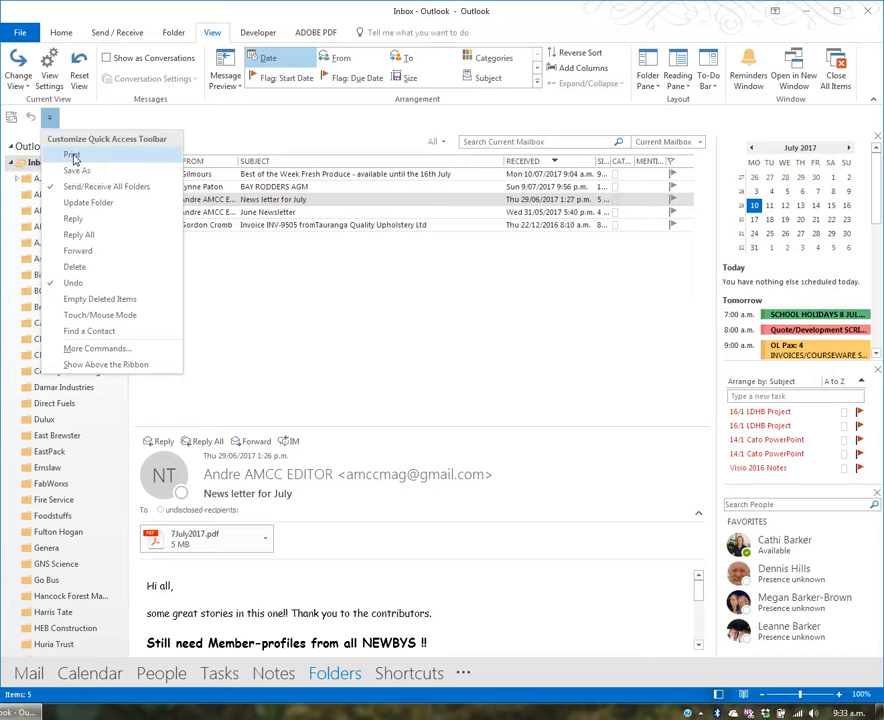
pyautogui.click(72, 156)
pyautogui.click(70, 118)
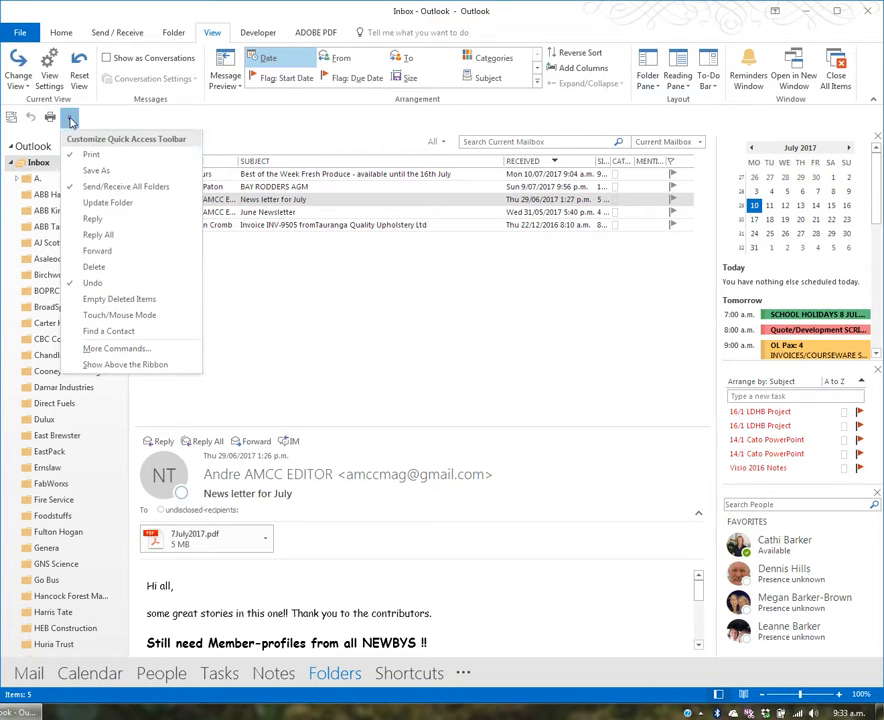
pyautogui.click(86, 172)
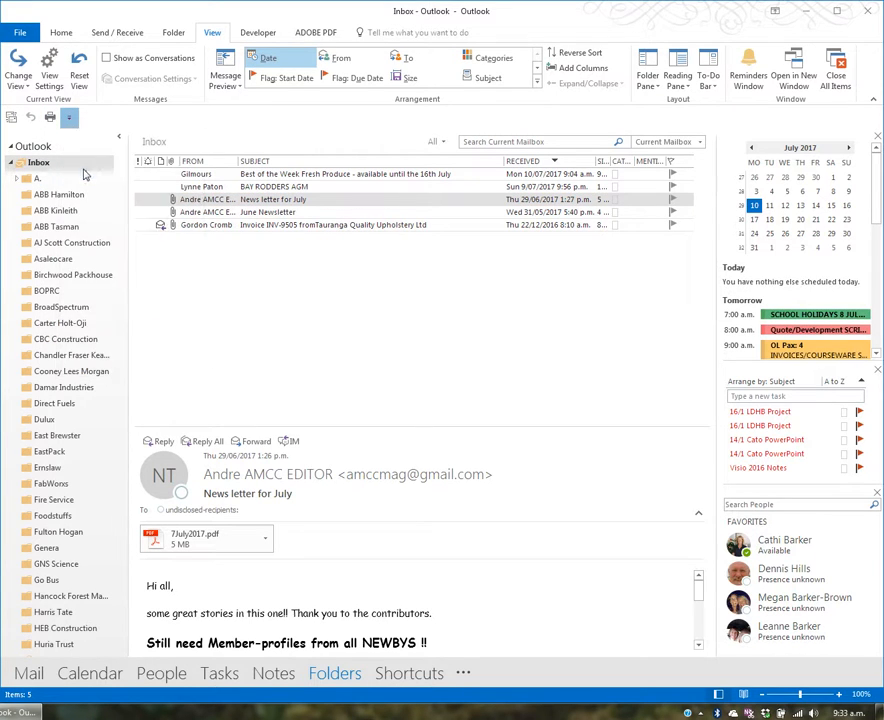
# Step: Add the Update Folder, Reply and Reply All commands to the Quick Access Toolbar
pyautogui.click(88, 118)
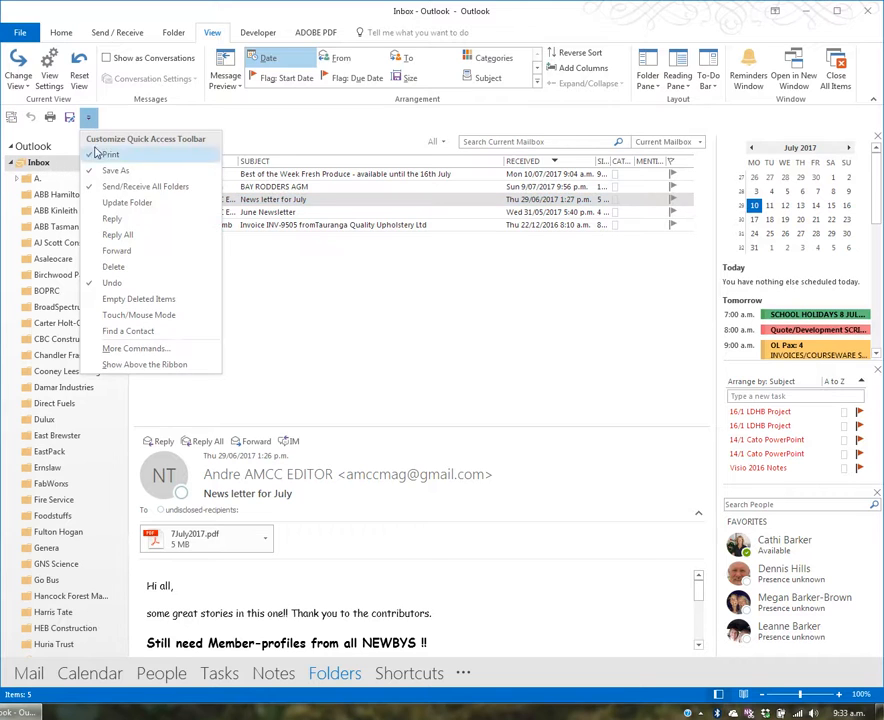
pyautogui.click(108, 117)
pyautogui.click(130, 221)
pyautogui.click(127, 118)
pyautogui.click(164, 233)
# Step: Add the Forward and Delete commands to the Quick Access Toolbar
pyautogui.click(147, 118)
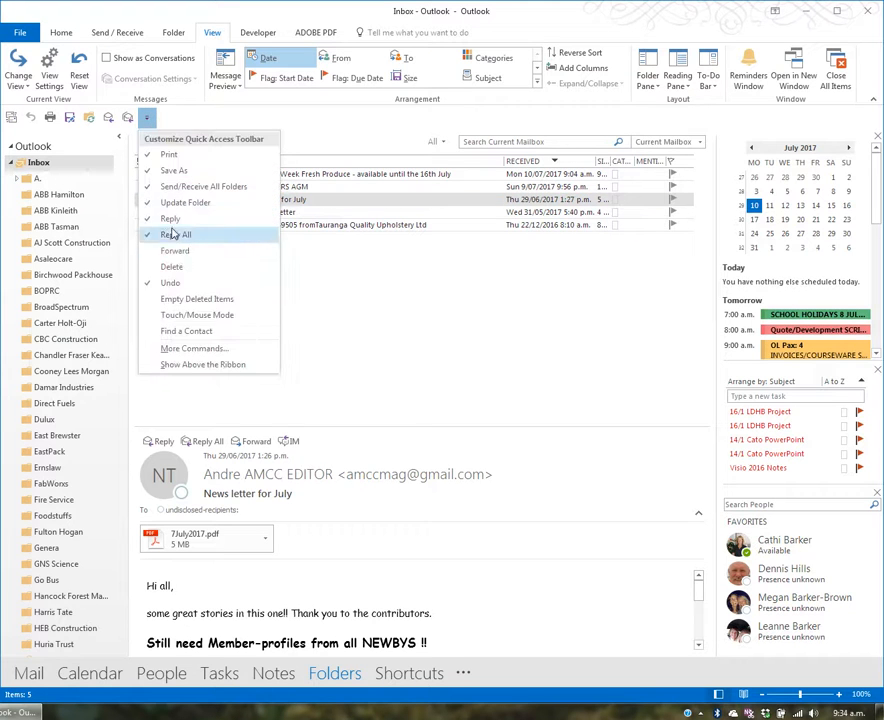
pyautogui.click(150, 251)
pyautogui.click(166, 117)
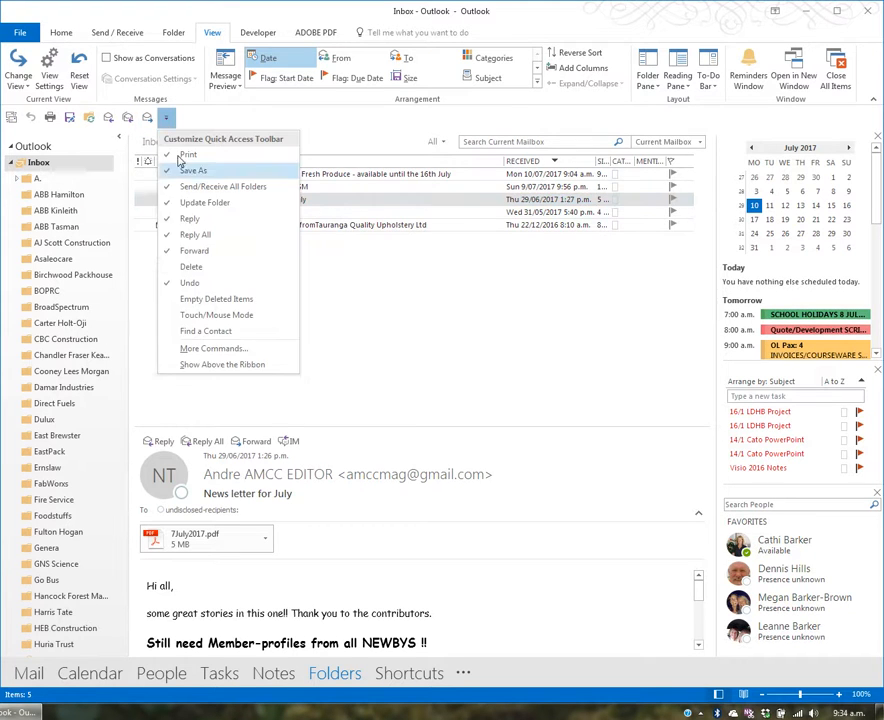
pyautogui.click(198, 268)
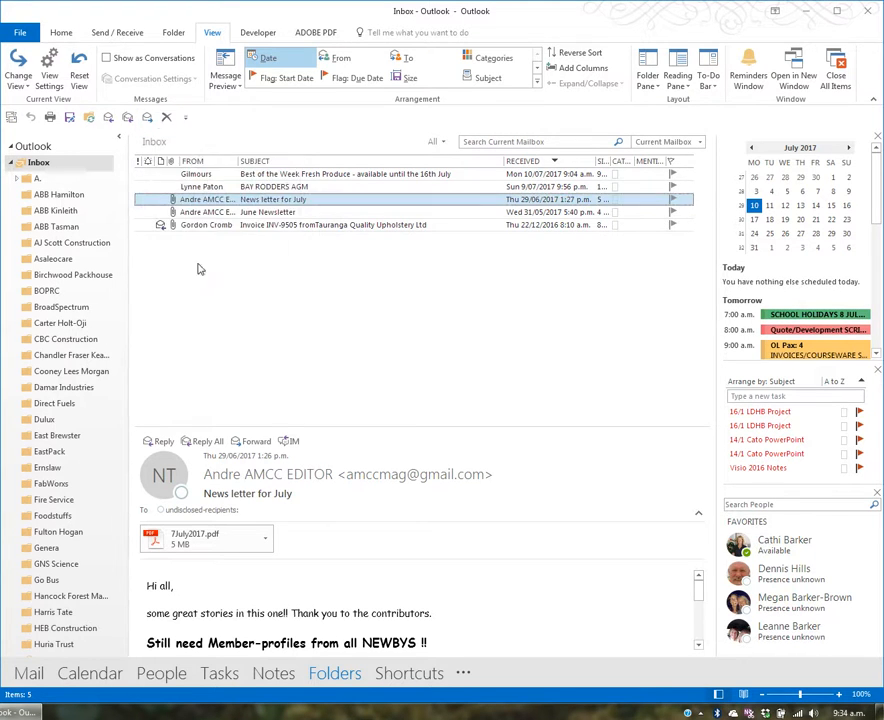
# Step: Add Empty Deleted Items, Touch/Mouse Mode and Find a Contact to the Quick Access Toolbar
pyautogui.click(185, 117)
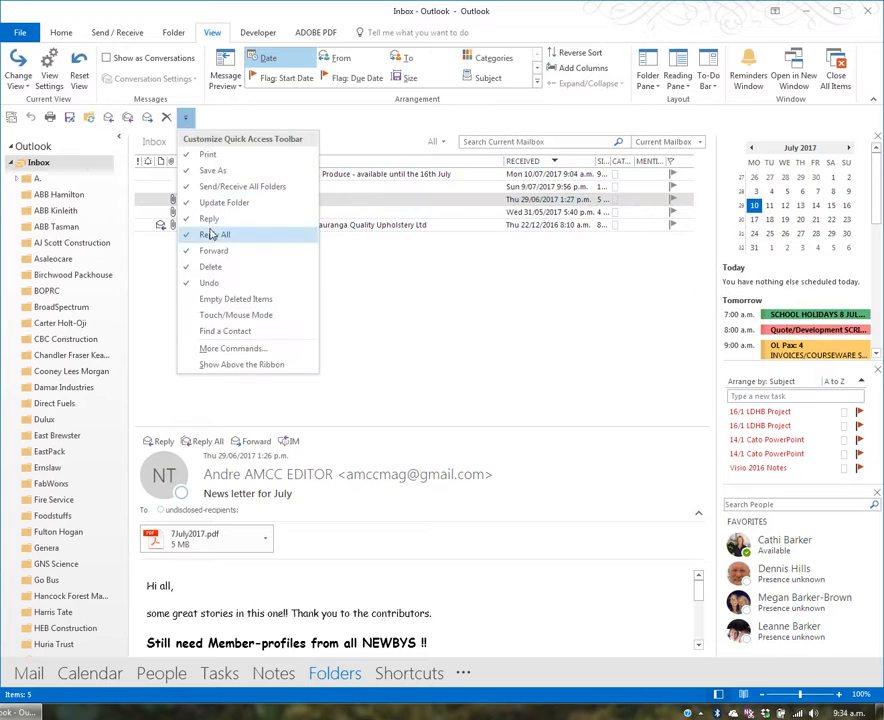
pyautogui.click(222, 302)
pyautogui.click(205, 119)
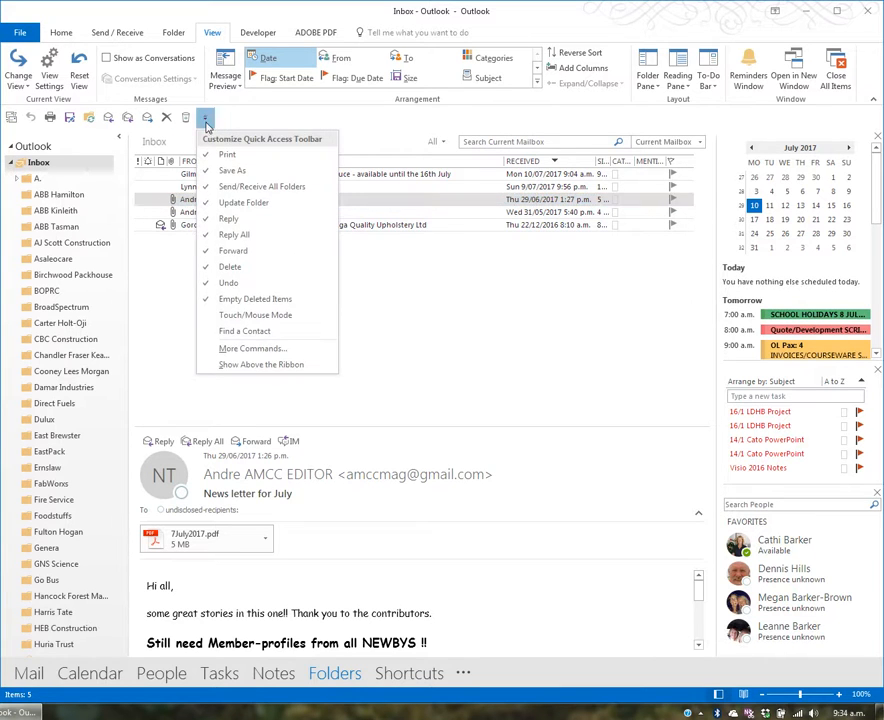
pyautogui.click(258, 315)
pyautogui.click(228, 118)
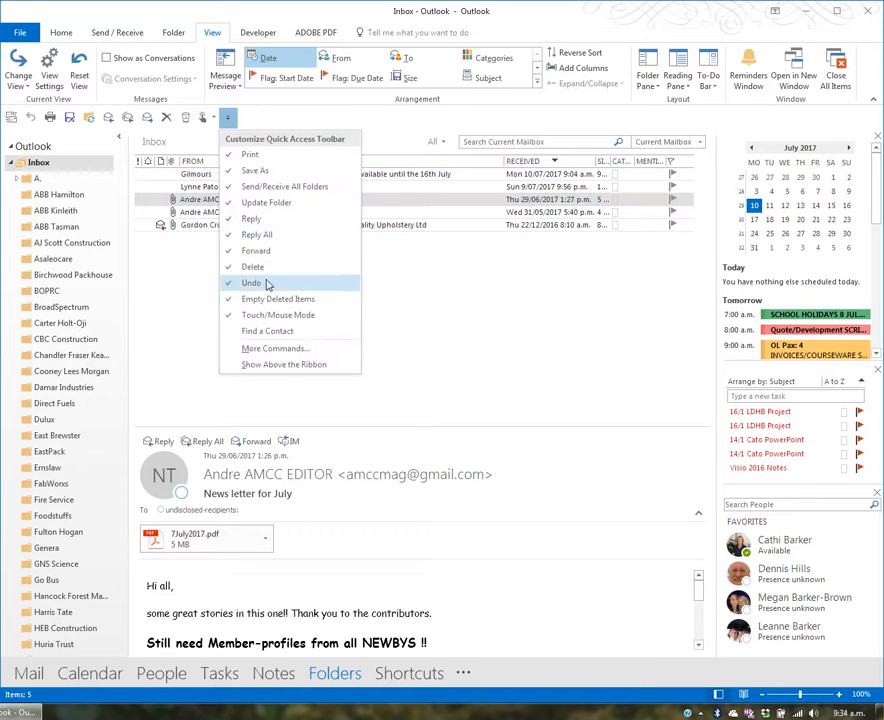
pyautogui.click(279, 334)
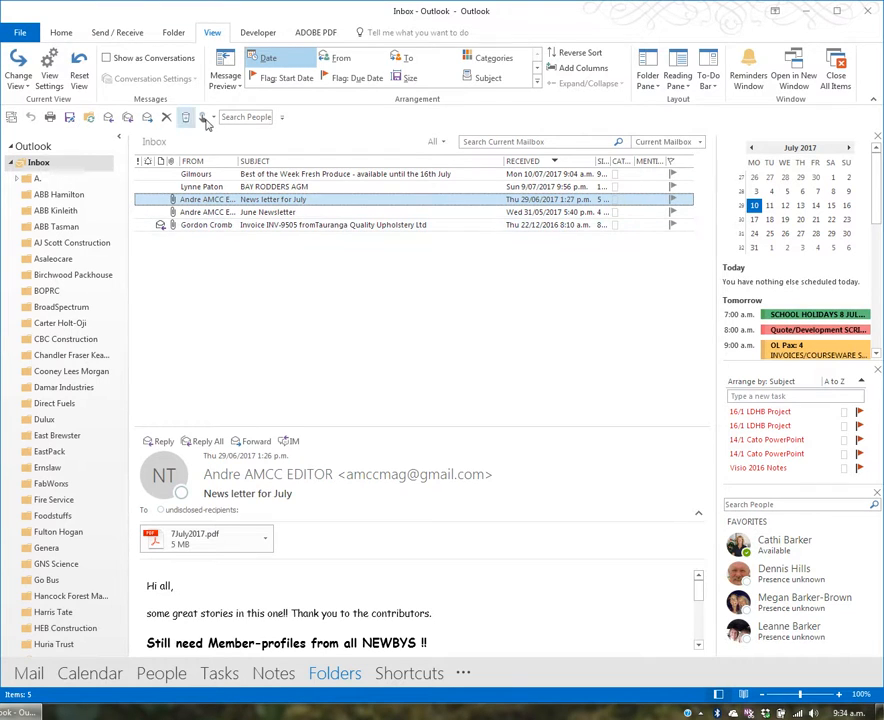
# Step: Open the full customization options for the Quick Access Toolbar and list All Commands as the source
pyautogui.click(282, 117)
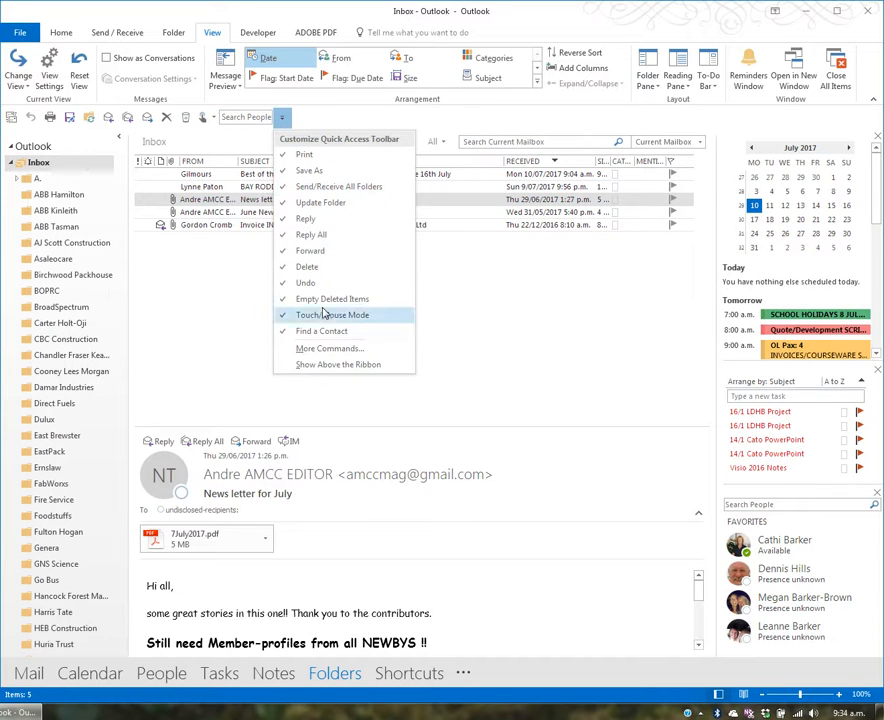
pyautogui.click(330, 348)
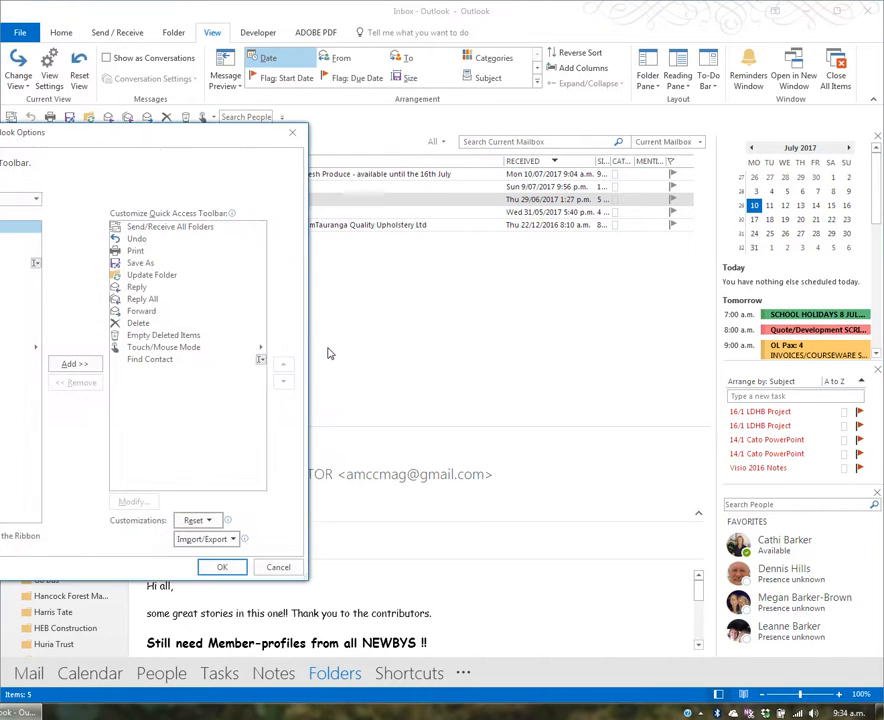
pyautogui.moveTo(127, 138); pyautogui.dragTo(483, 154)
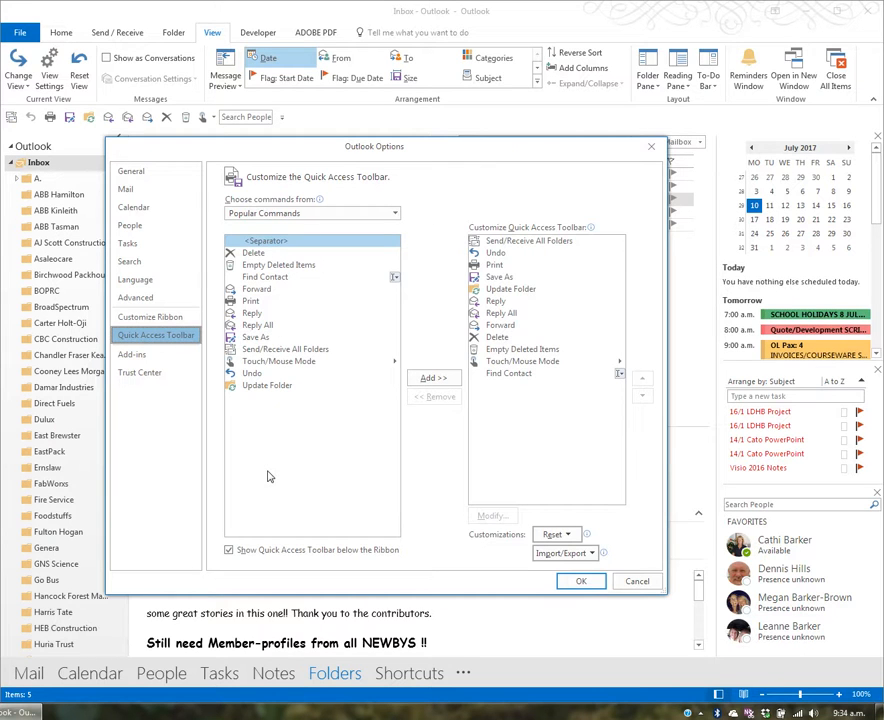
pyautogui.click(273, 214)
pyautogui.click(265, 254)
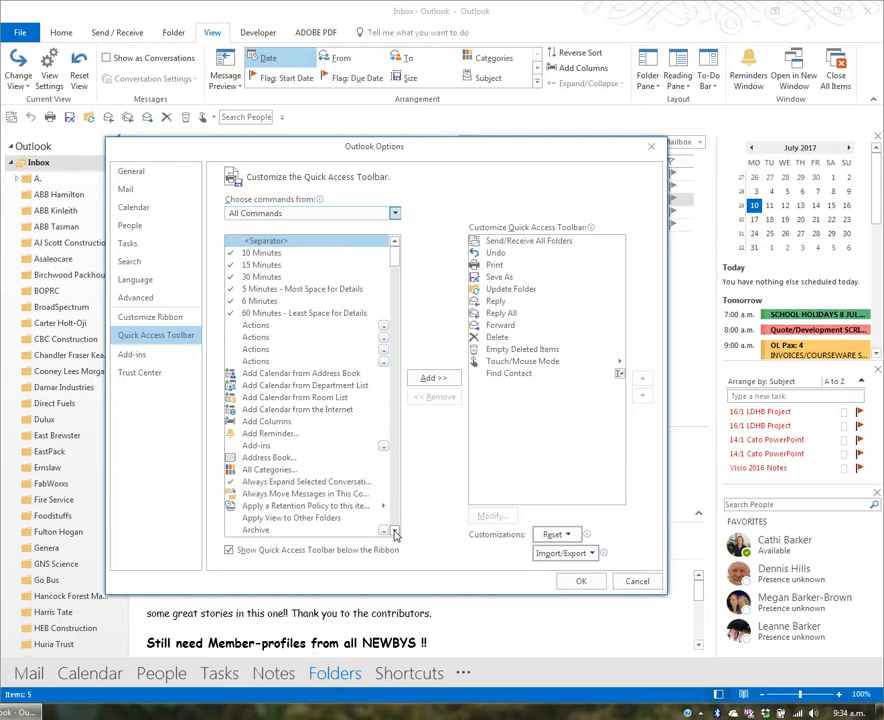
# Step: Add the All Categories command to the Quick Access Toolbar list and remove it again
pyautogui.click(282, 470)
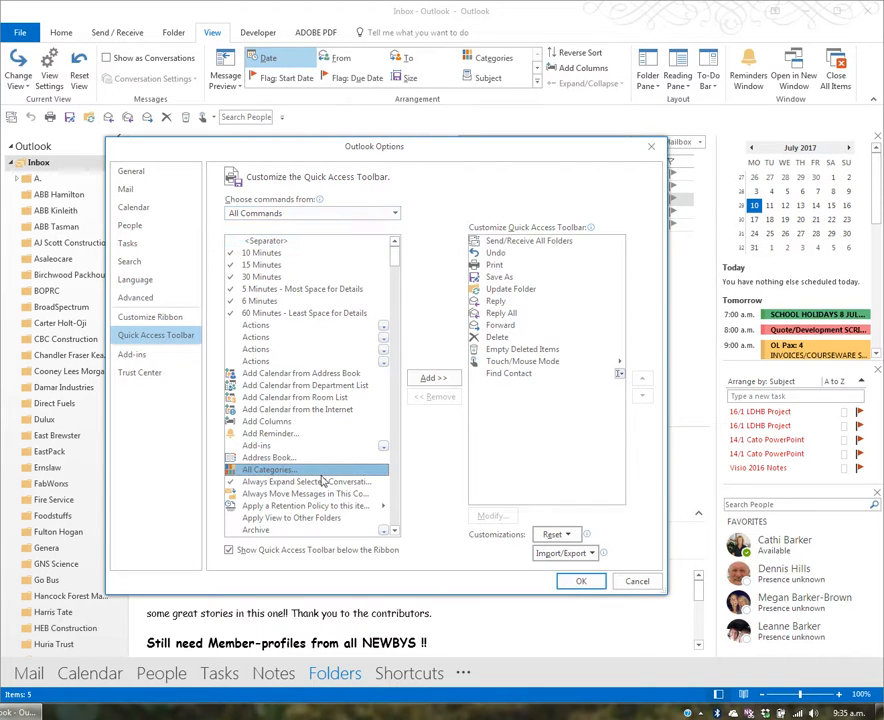
pyautogui.click(431, 378)
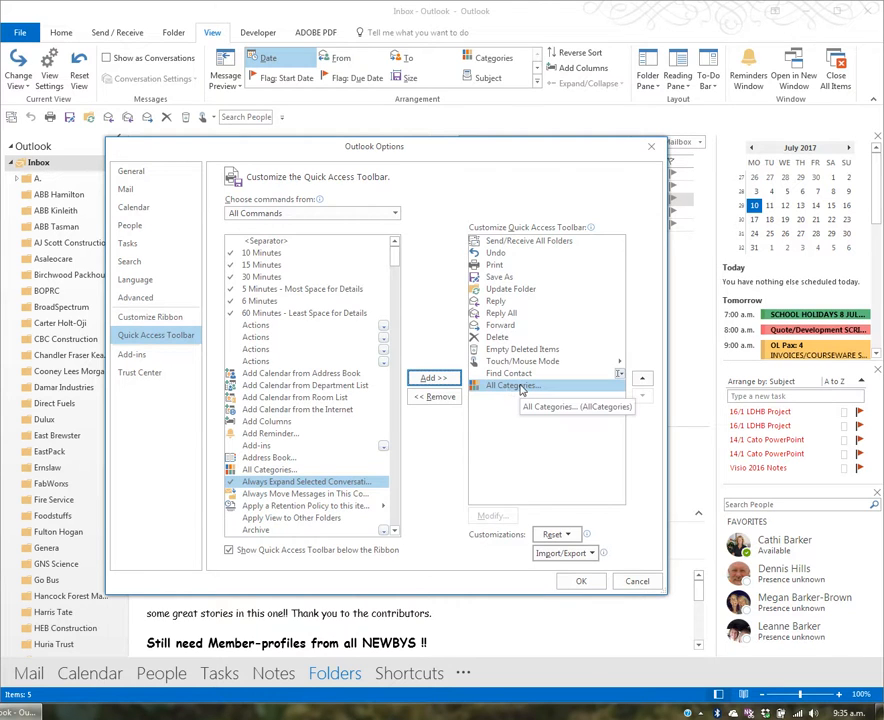
pyautogui.click(434, 396)
pyautogui.click(396, 530)
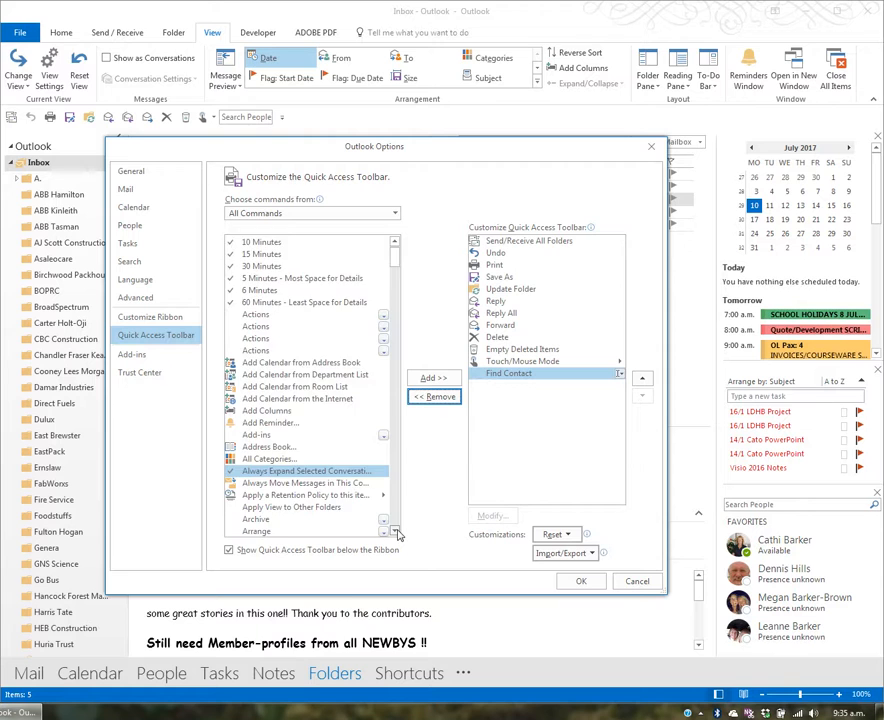
pyautogui.moveTo(396, 531); pyautogui.dragTo(396, 531)
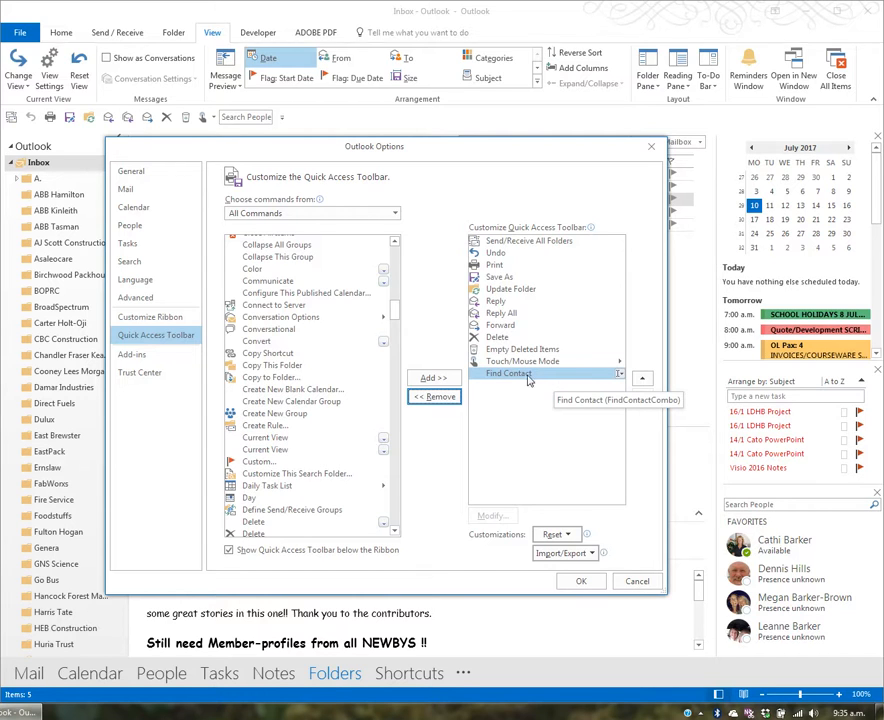
# Step: Move Find Contact to the first position in the Quick Access Toolbar order and apply the customization
pyautogui.click(644, 380)
pyautogui.click(644, 380)
pyautogui.click(644, 380)
pyautogui.click(644, 380)
pyautogui.click(644, 380)
pyautogui.click(644, 380)
pyautogui.click(644, 380)
pyautogui.click(644, 380)
pyautogui.click(644, 380)
pyautogui.click(644, 380)
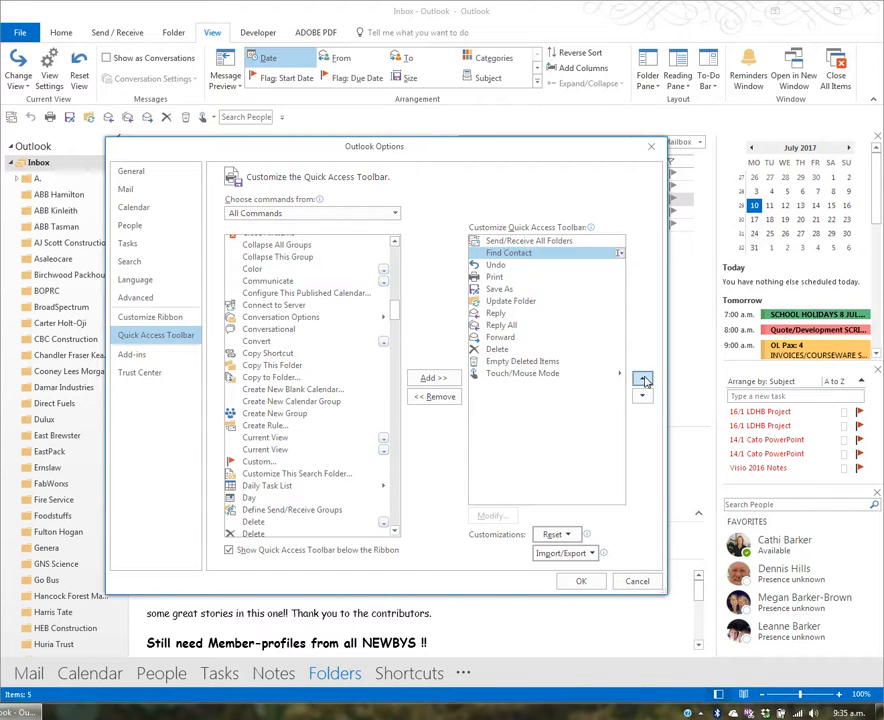
pyautogui.click(644, 380)
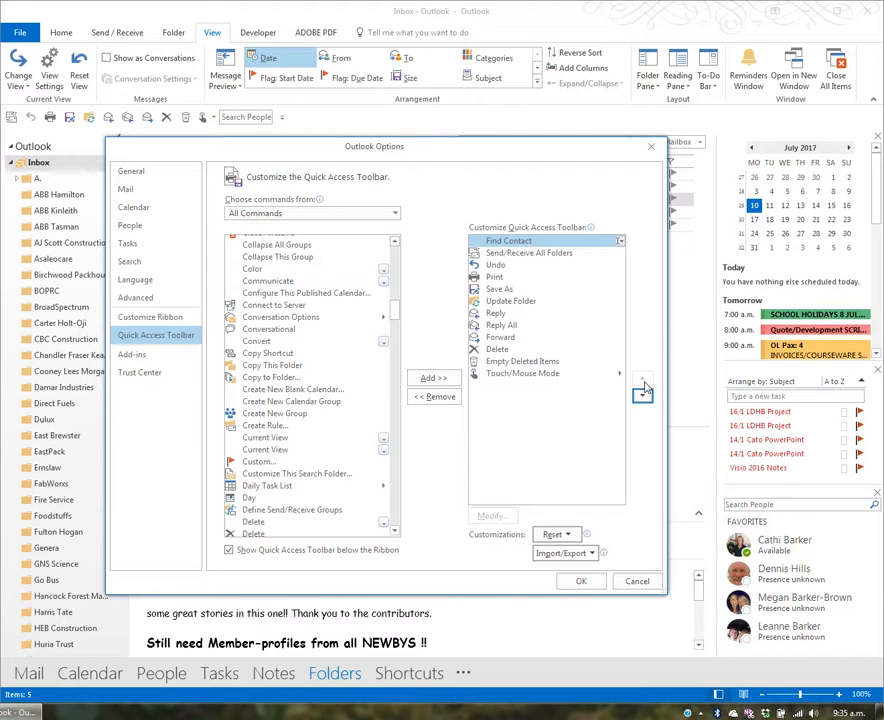
pyautogui.click(558, 373)
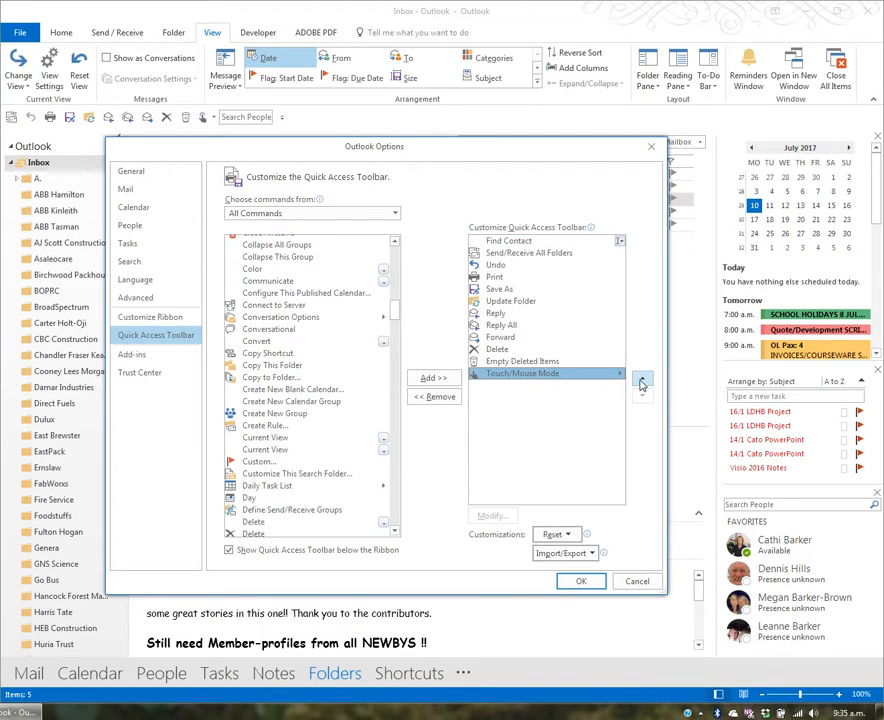
pyautogui.click(509, 241)
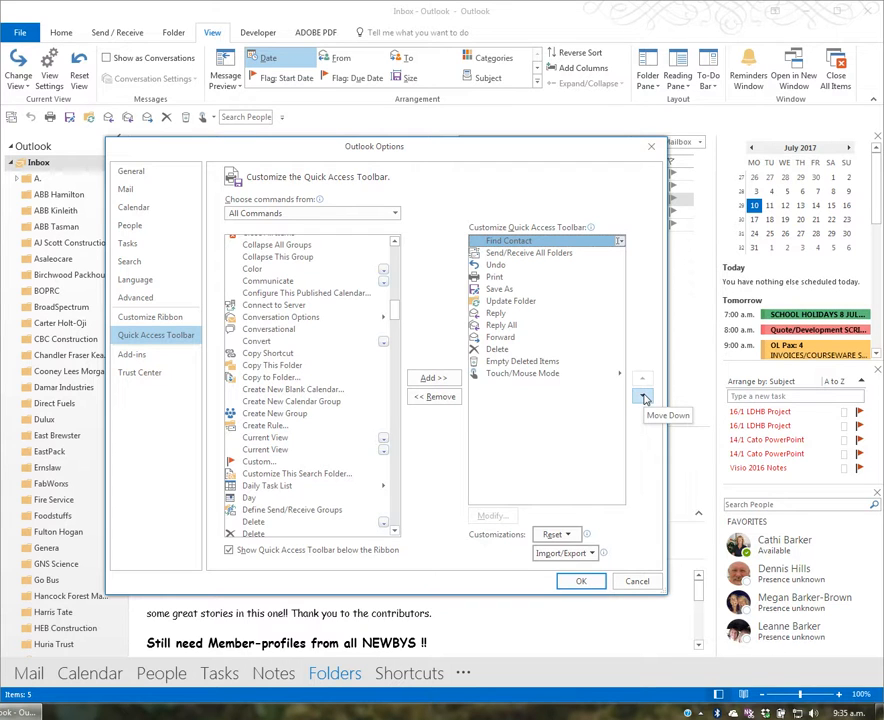
pyautogui.click(588, 583)
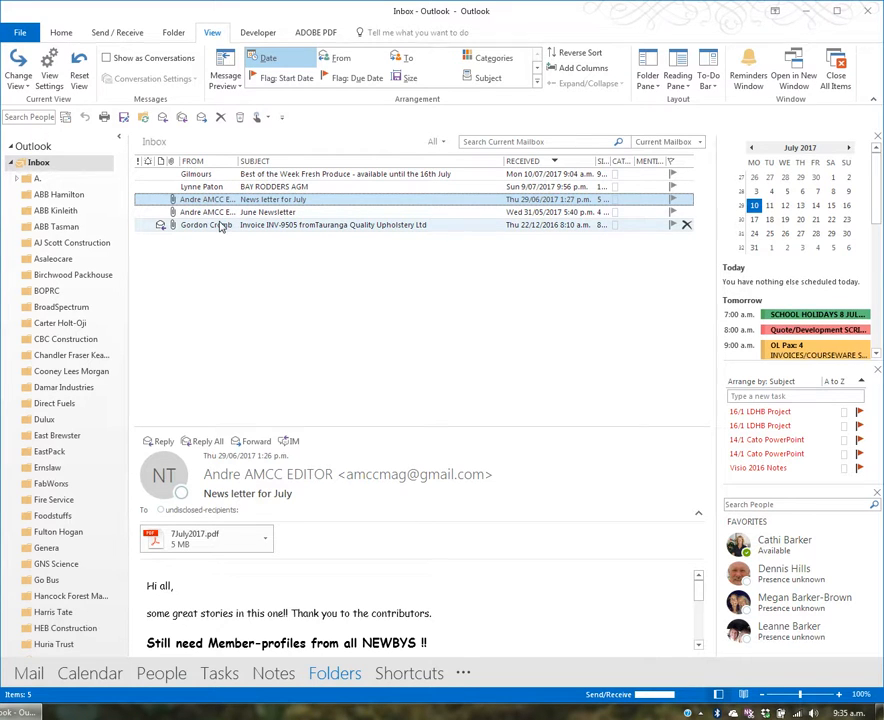
# Step: Show the Home commands in the ribbon above the customized Quick Access Toolbar
pyautogui.click(58, 28)
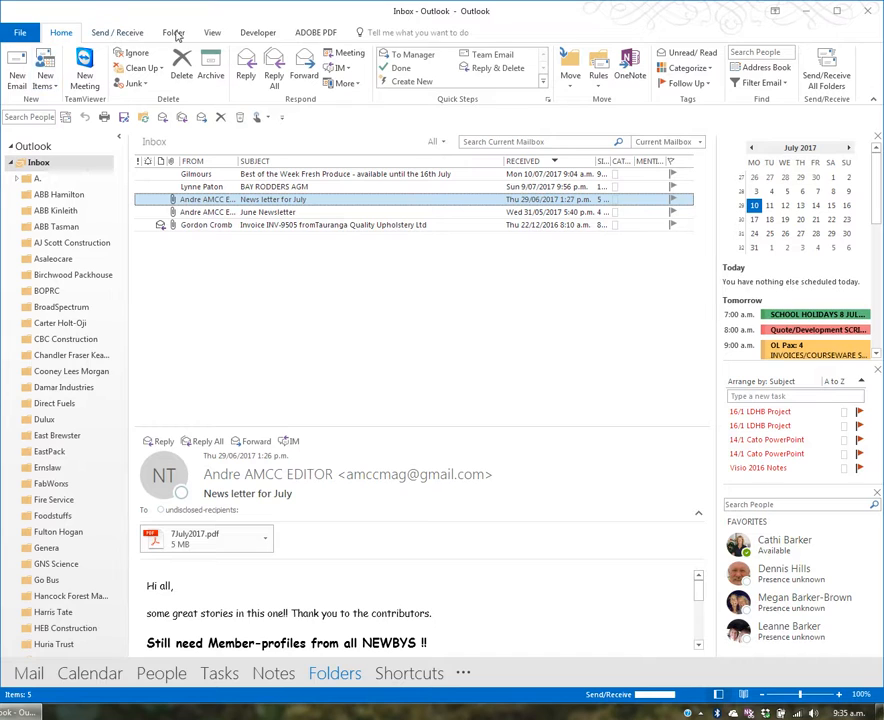